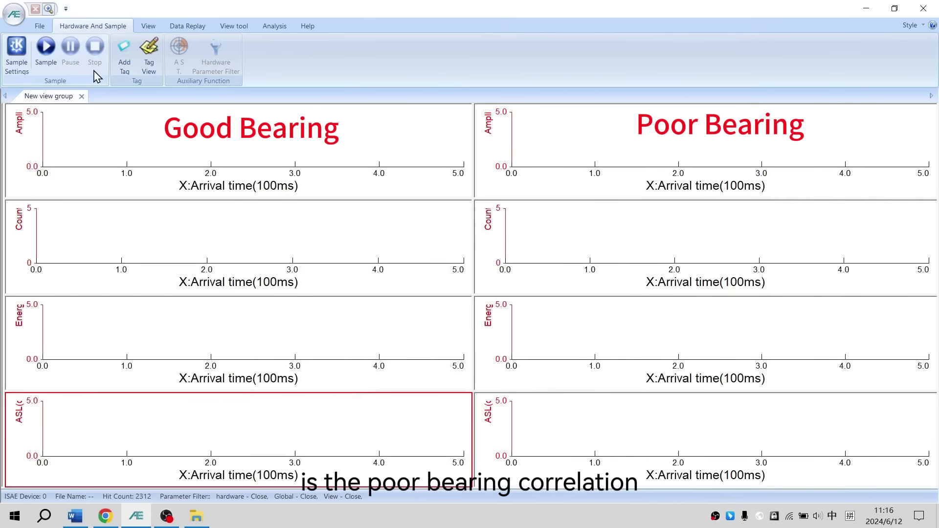
# Step: Start sampling in SWAE, saving the acquisition data to the file 'test'
pyautogui.click(45, 48)
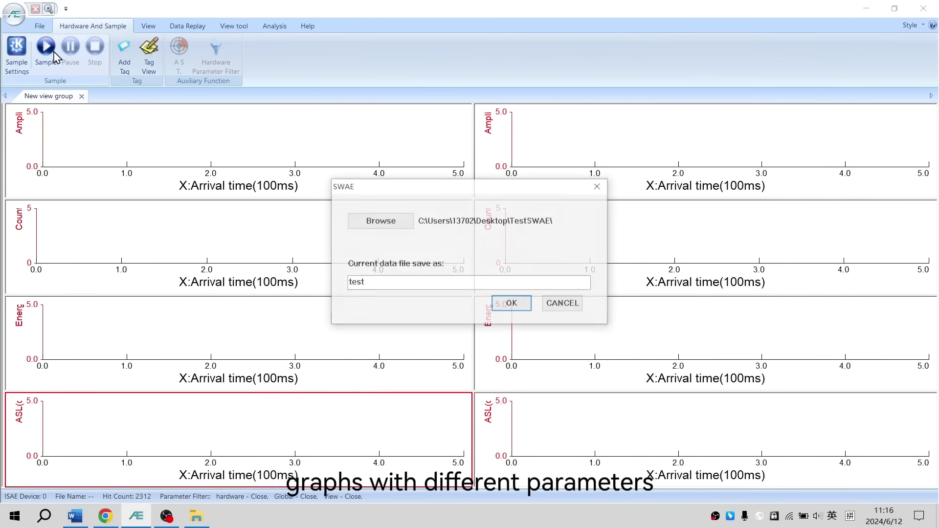
pyautogui.click(506, 306)
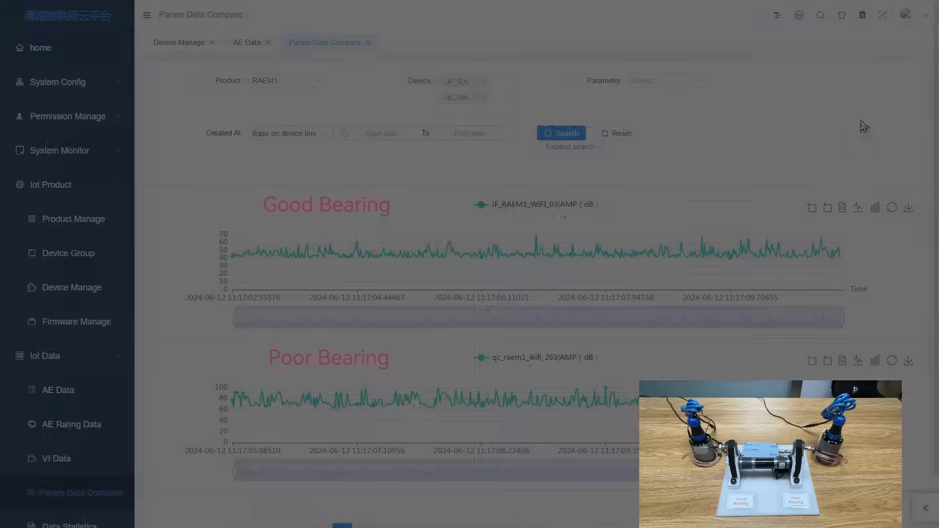
# Step: Compare the two RAEM1 devices by AMP (dB), then by ASL (dB)
pyautogui.click(667, 82)
pyautogui.click(669, 110)
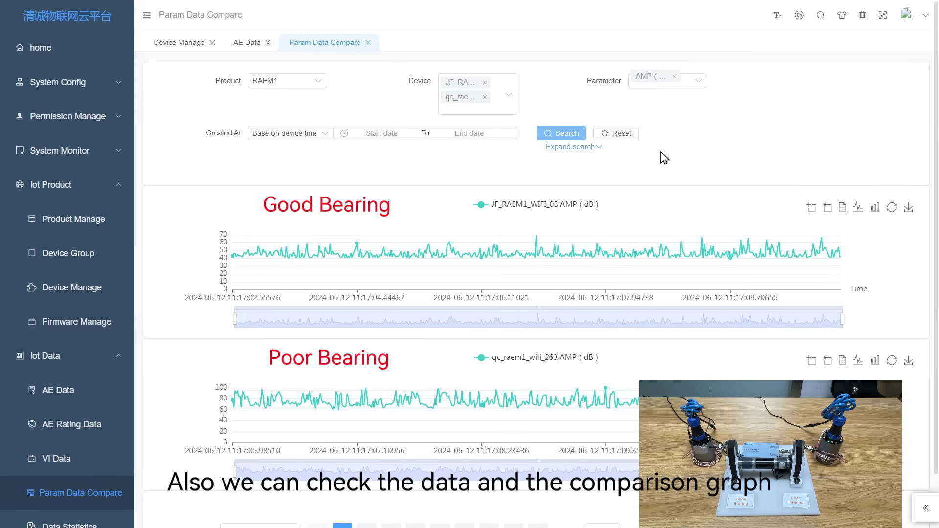
pyautogui.click(675, 77)
pyautogui.click(674, 130)
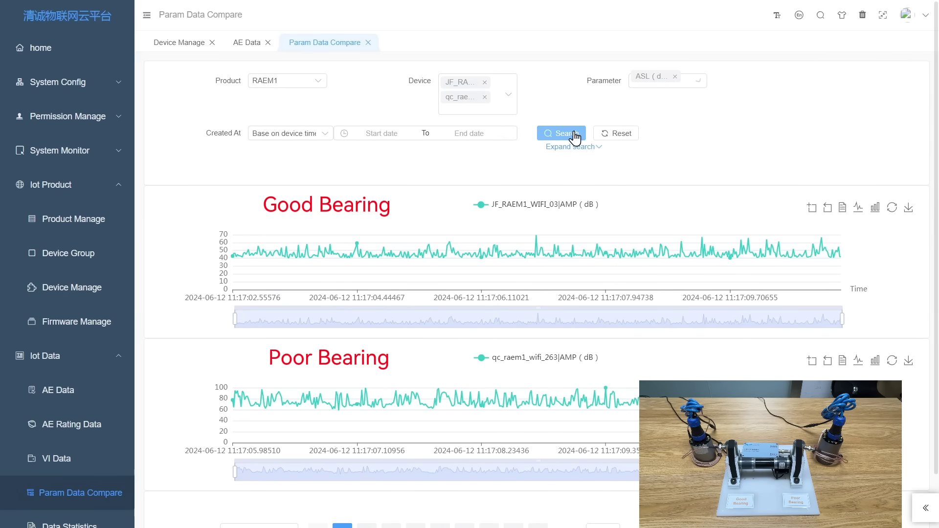
# Step: Redraw both bearing comparison charts for Energy (Kpj), then for RMS (mV)
pyautogui.click(666, 87)
pyautogui.click(656, 151)
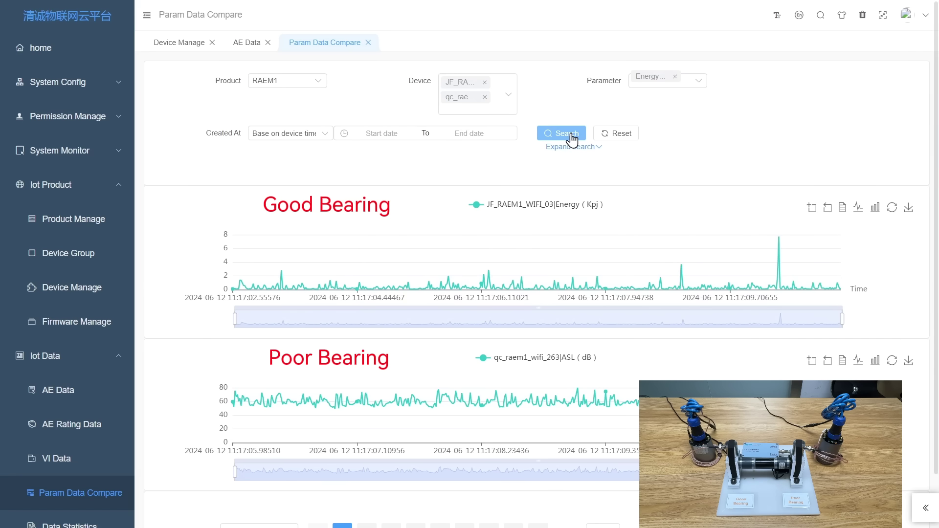
pyautogui.click(573, 141)
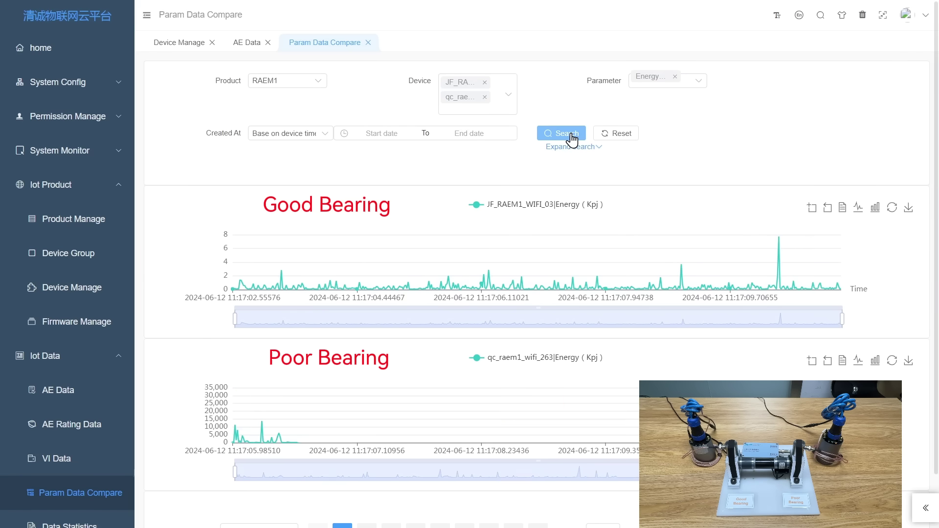
pyautogui.click(674, 76)
pyautogui.click(673, 83)
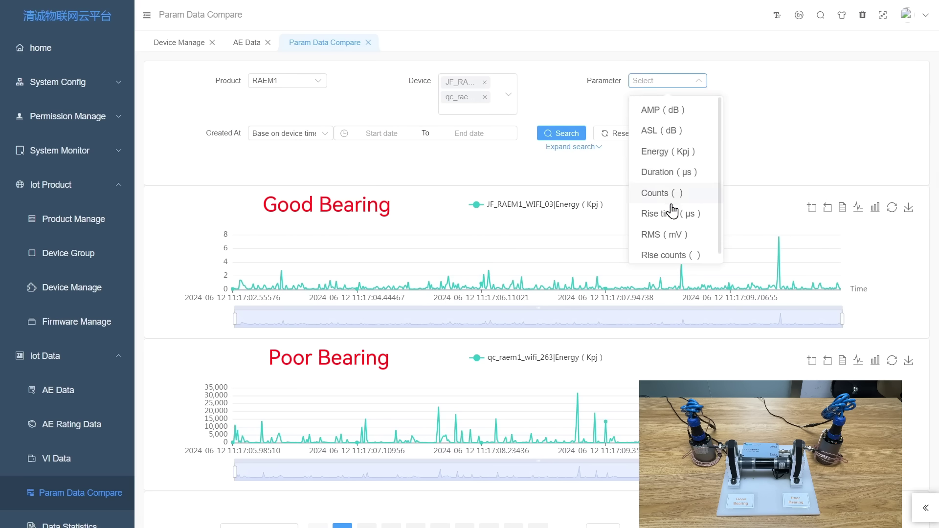
pyautogui.click(665, 235)
pyautogui.click(578, 136)
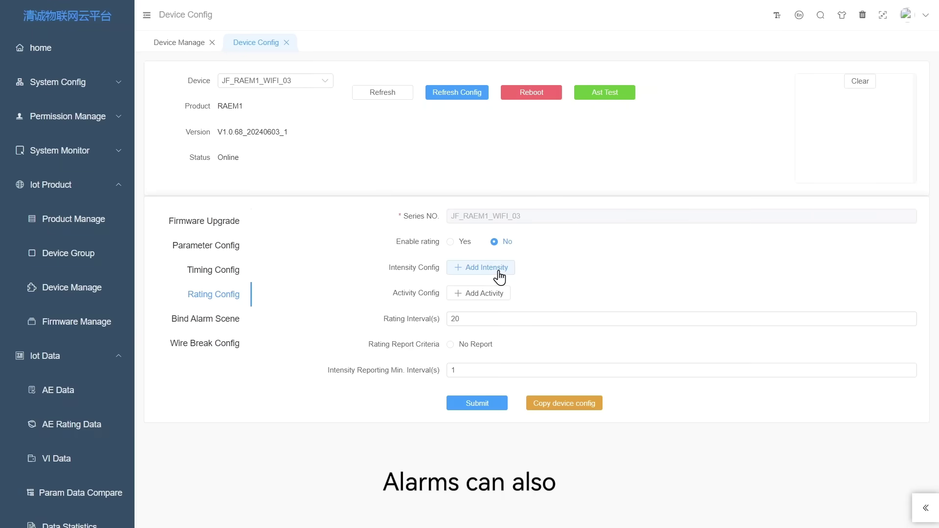
# Step: Add Intensity1 with an Energy (Kpj) rule and a threshold of 10000
pyautogui.click(498, 270)
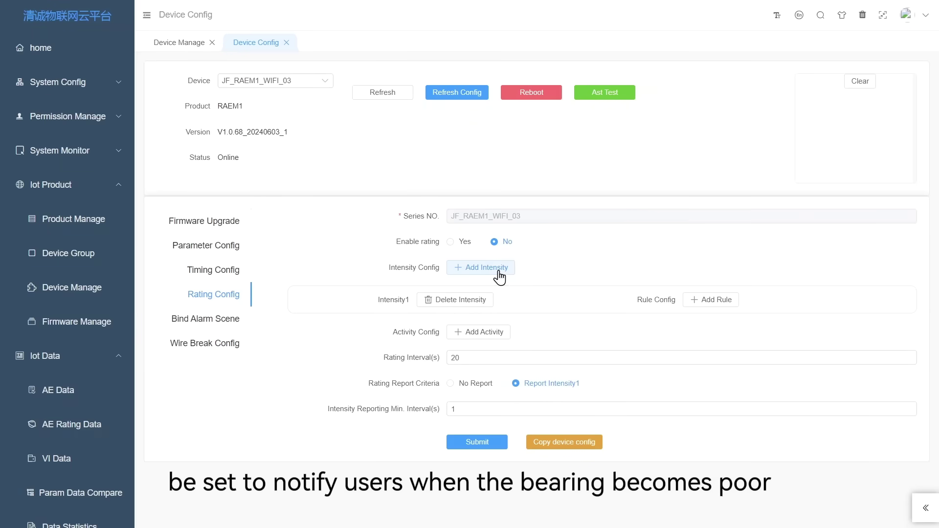
pyautogui.click(716, 302)
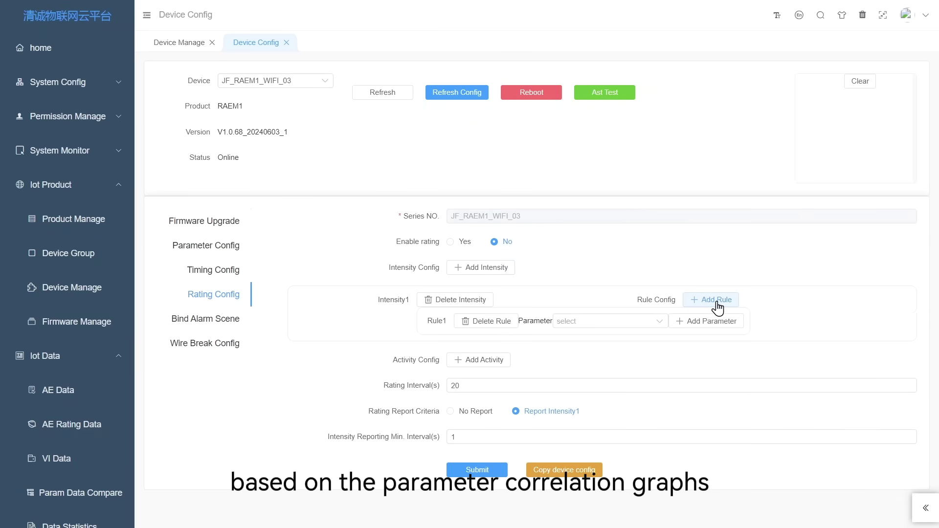
pyautogui.click(630, 320)
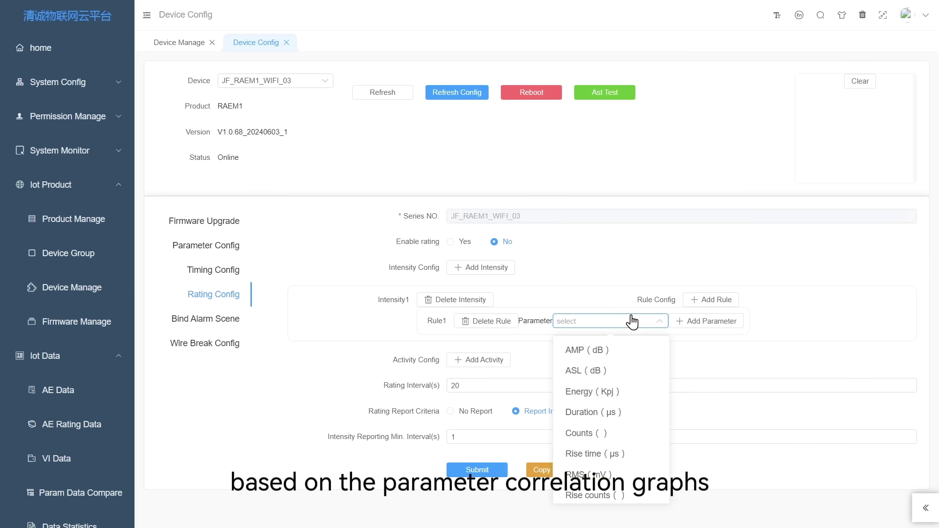
pyautogui.click(618, 400)
pyautogui.click(704, 322)
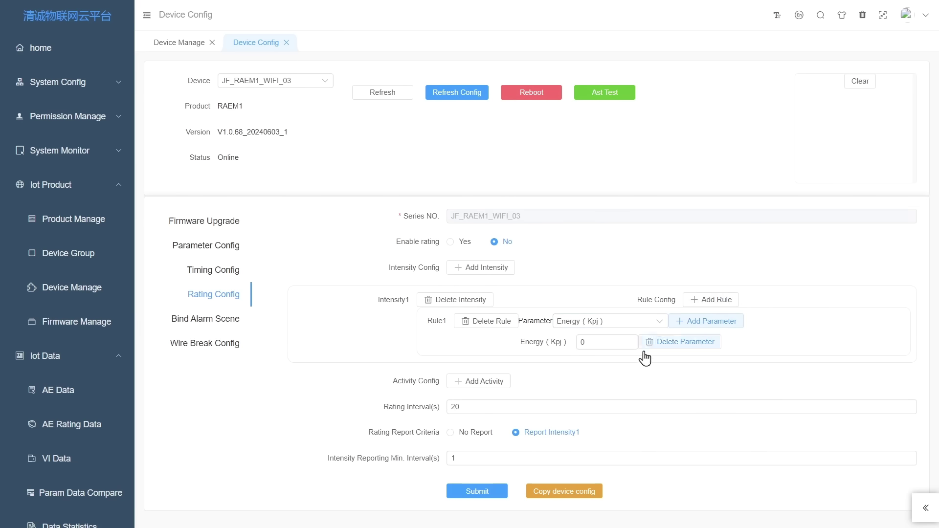
pyautogui.click(610, 344)
pyautogui.moveTo(610, 344); pyautogui.dragTo(550, 334)
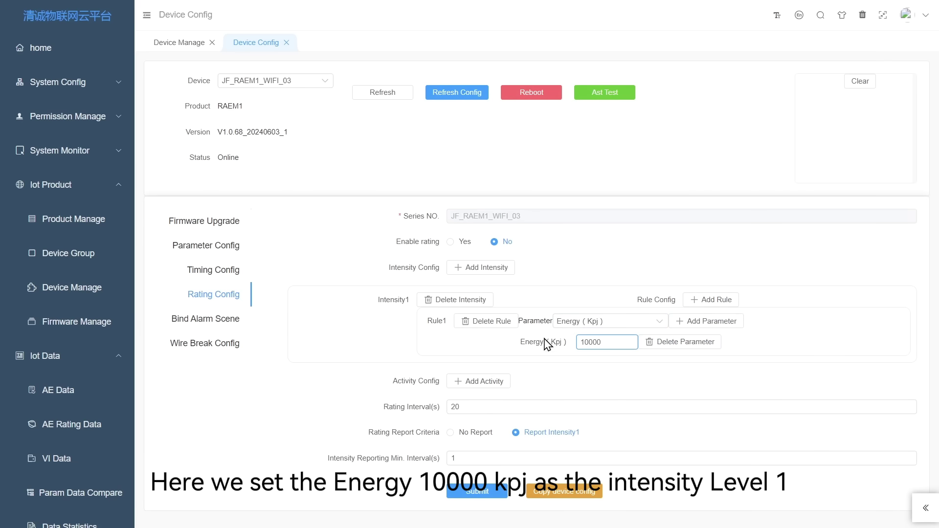
# Step: Enable rating, save it, and switch the alarm scene from 演示 to Bearing wear testing
pyautogui.click(567, 380)
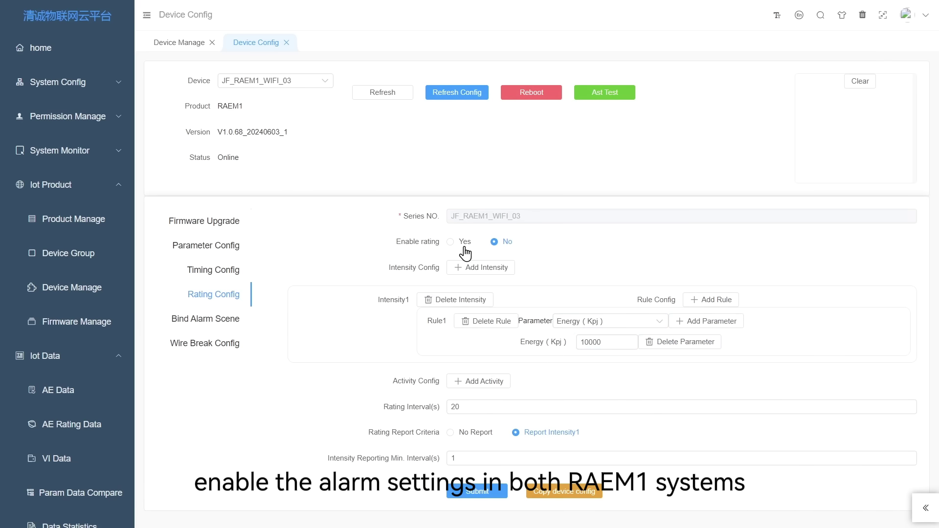
pyautogui.click(483, 493)
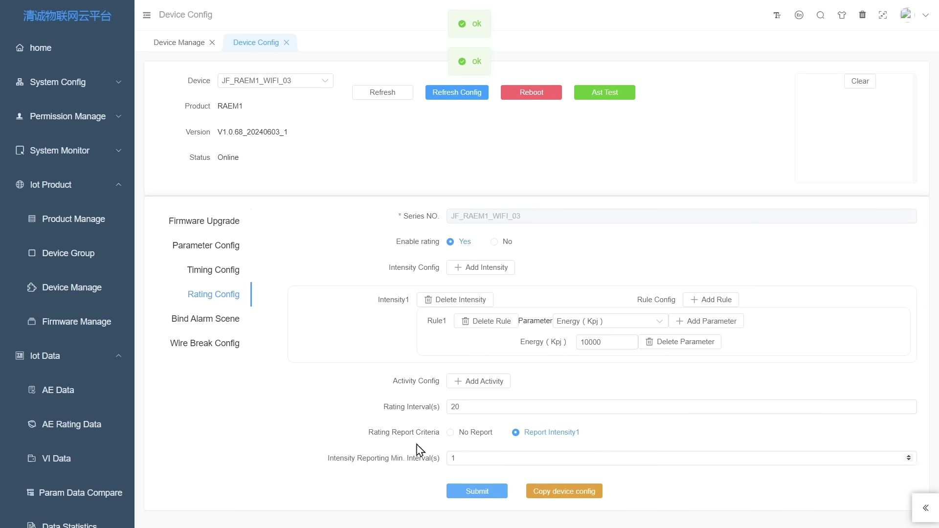
pyautogui.click(226, 323)
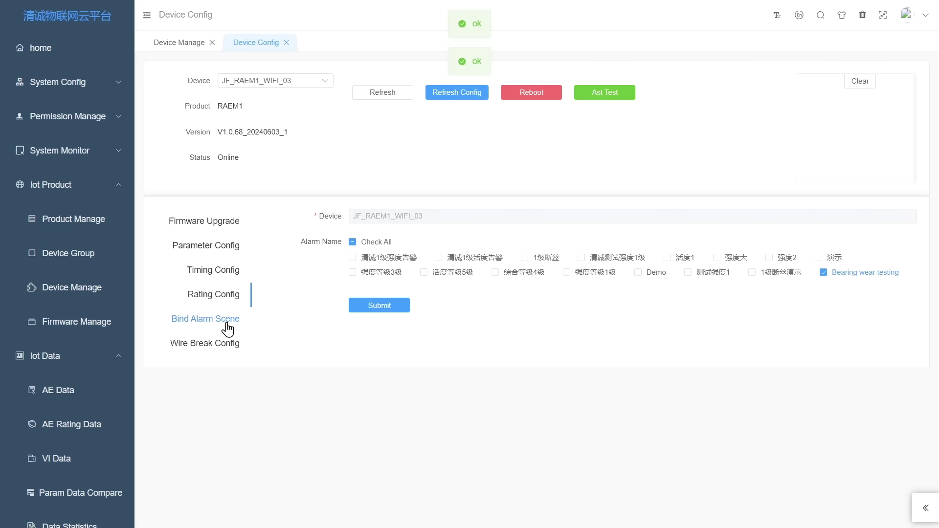
pyautogui.click(822, 273)
pyautogui.click(823, 273)
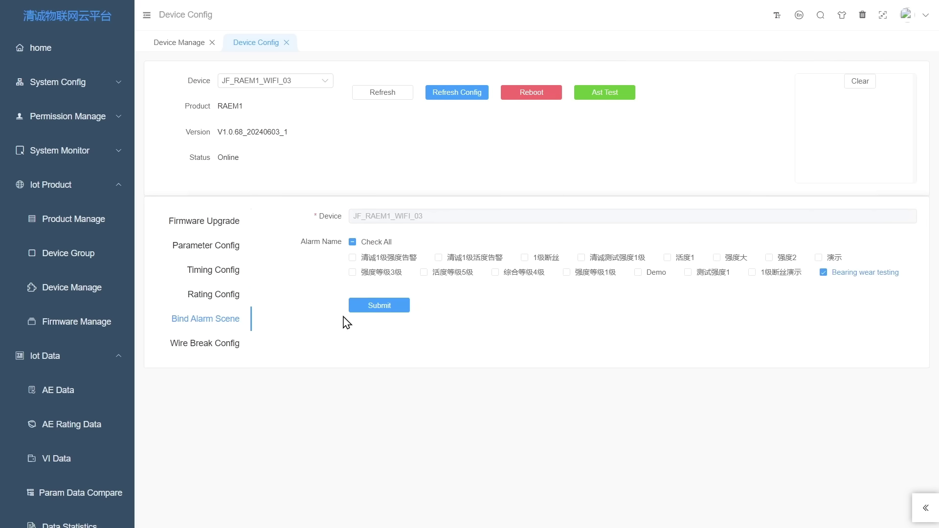
# Step: Save the Bearing wear testing binding and switch to device qc_raem1_wifi_263
pyautogui.click(378, 308)
pyautogui.click(299, 83)
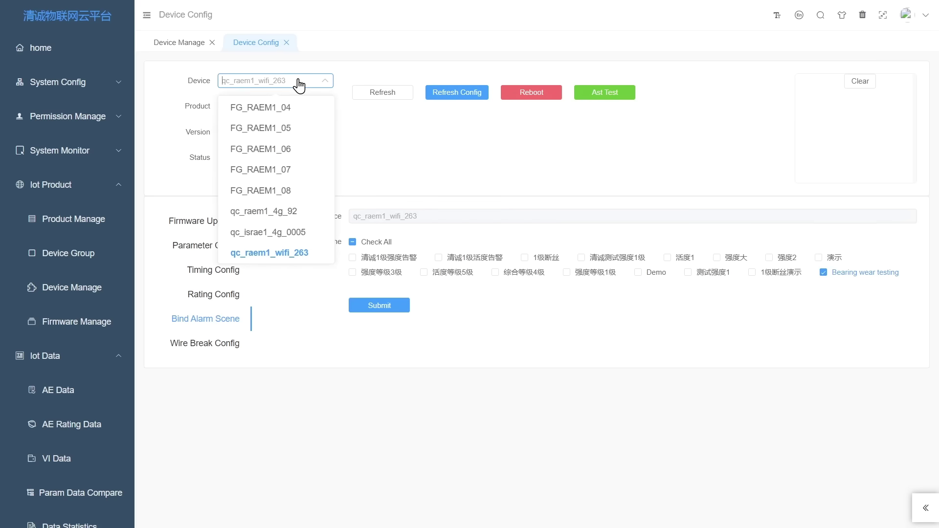
pyautogui.write('263')
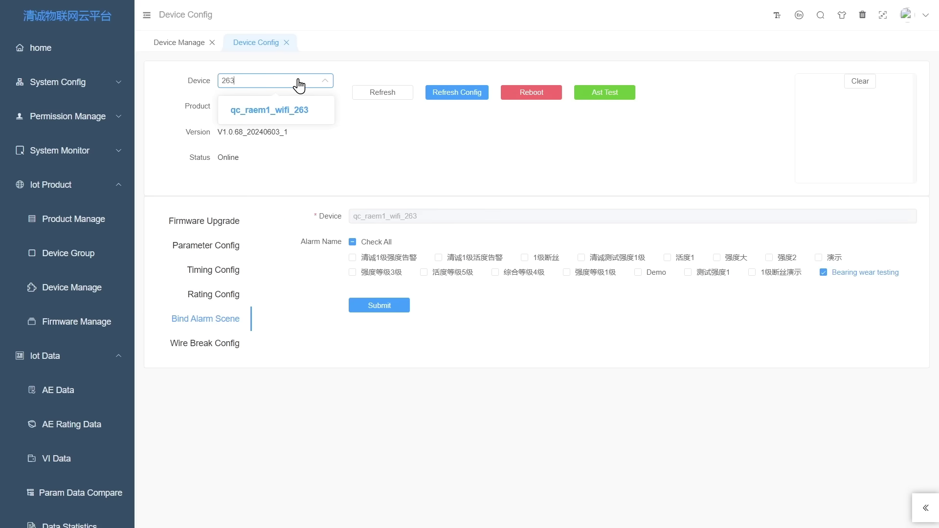
pyautogui.click(302, 112)
# Step: Give qc_raem1_wifi_263 an Intensity1 Energy 10000 Kpj rule and bind Bearing wear testing
pyautogui.click(221, 295)
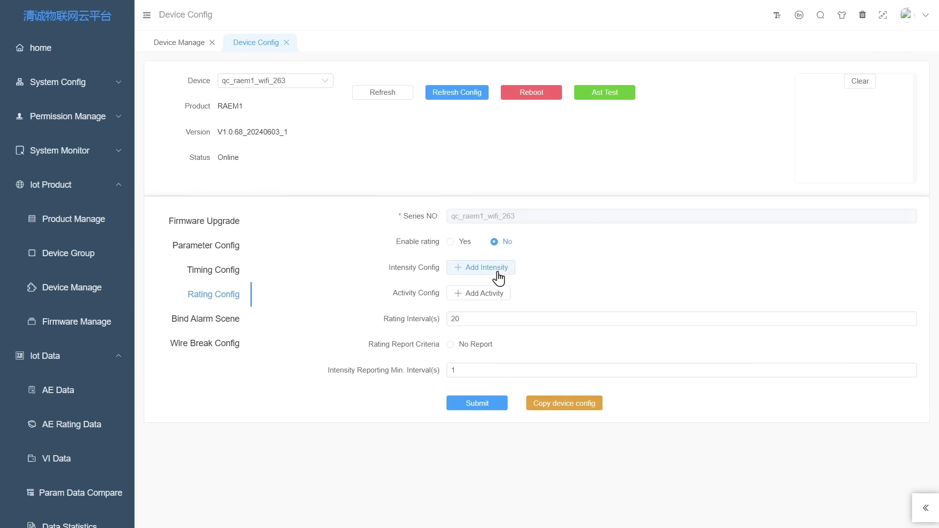
pyautogui.click(479, 269)
pyautogui.click(706, 303)
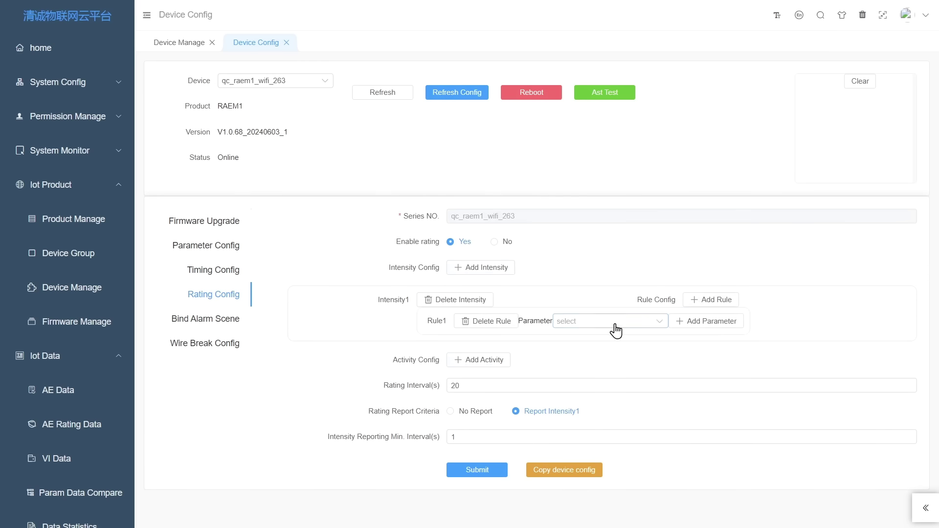
pyautogui.click(614, 324)
pyautogui.click(592, 392)
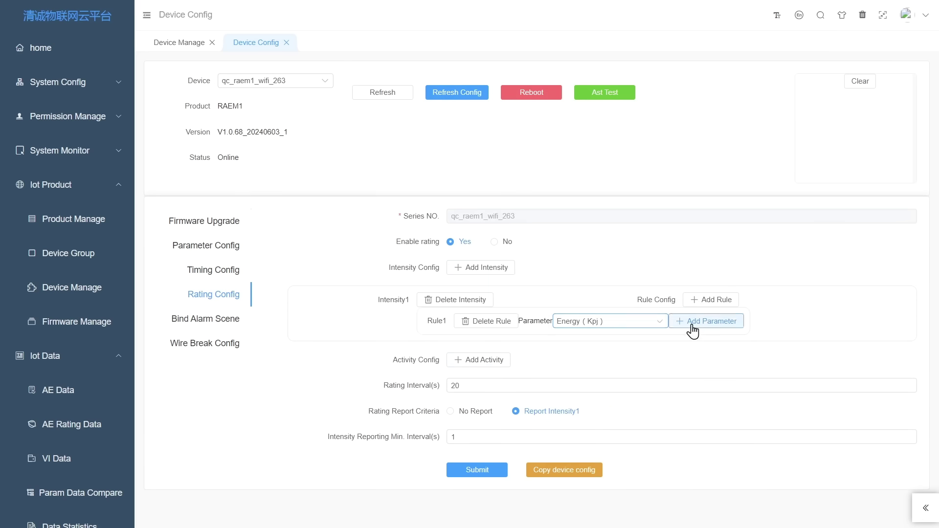
pyautogui.click(691, 323)
pyautogui.click(596, 342)
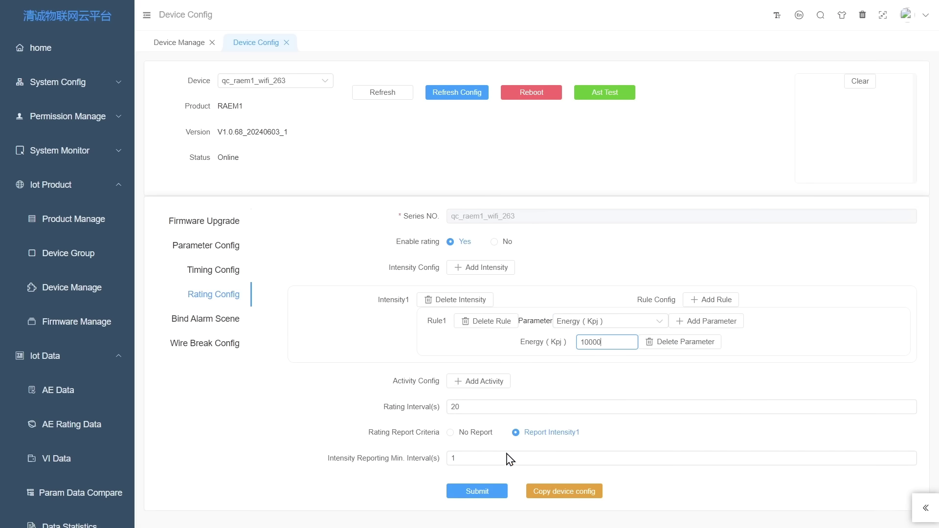
pyautogui.click(477, 491)
pyautogui.click(218, 326)
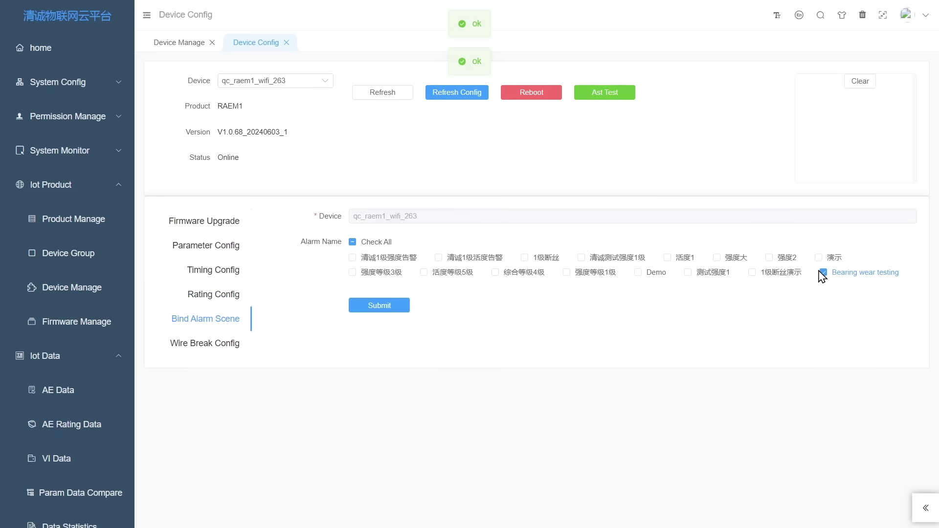
pyautogui.click(371, 308)
# Step: Under Alarm Manage > Alarm Scene Manage, tick a contact for Bearing wear testing and submit
pyautogui.scroll(-3, 115, 315)
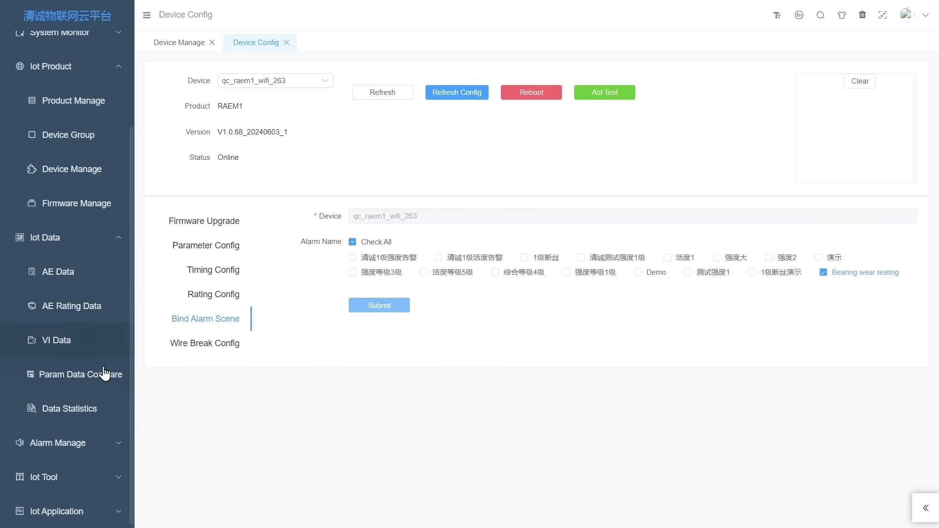
pyautogui.click(80, 445)
pyautogui.scroll(-3, 90, 436)
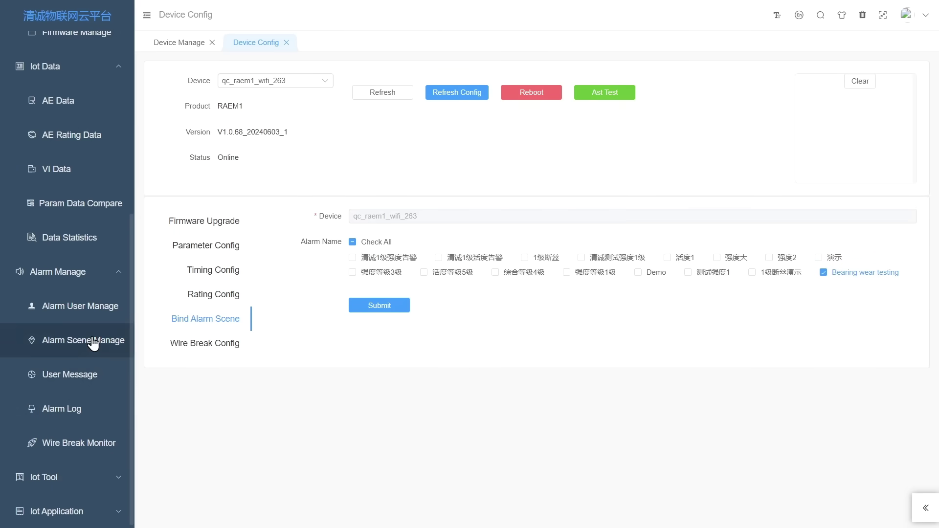
pyautogui.click(92, 343)
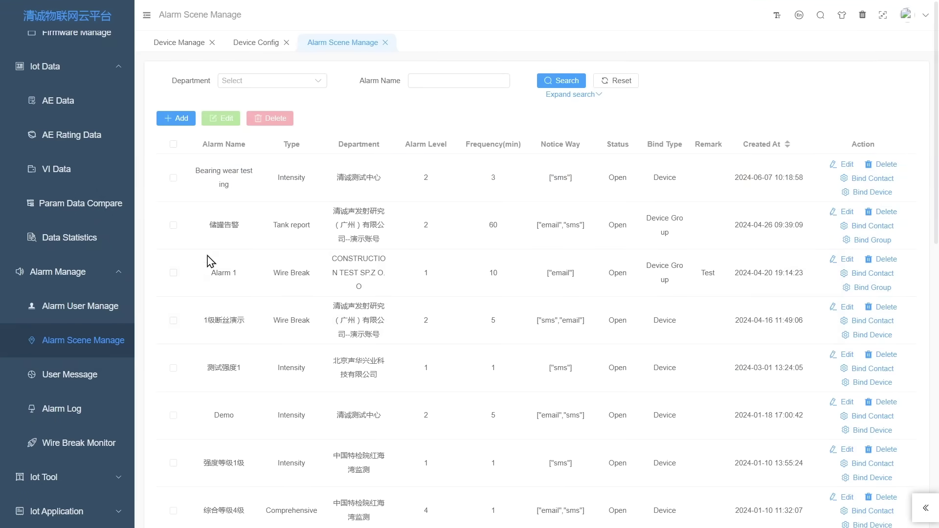
pyautogui.click(875, 178)
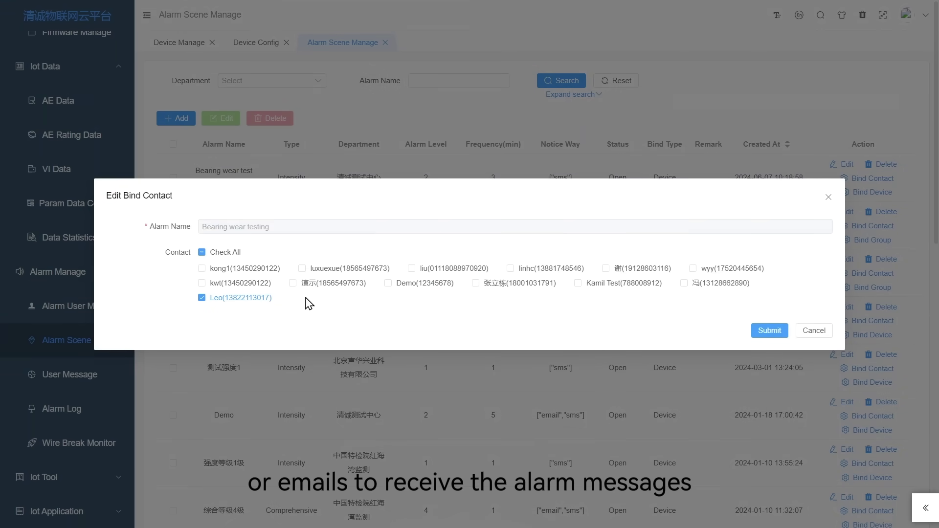
pyautogui.click(770, 330)
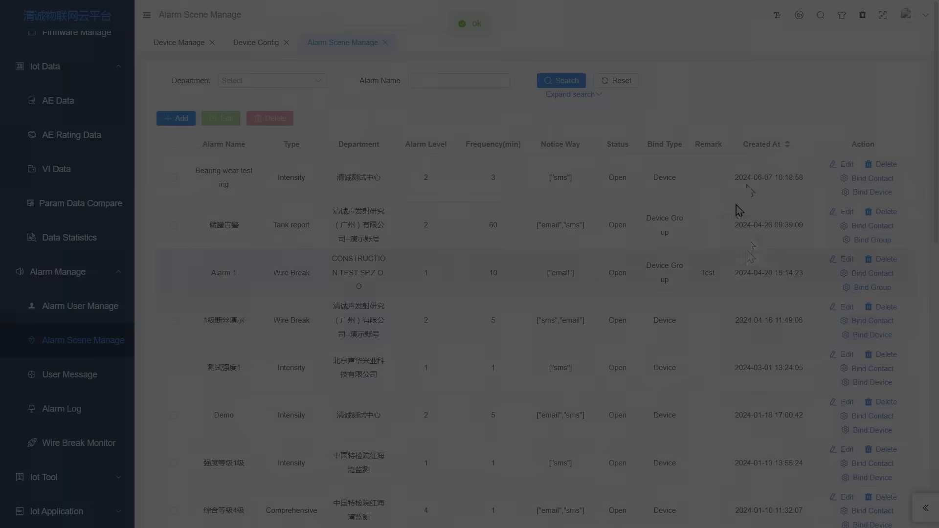